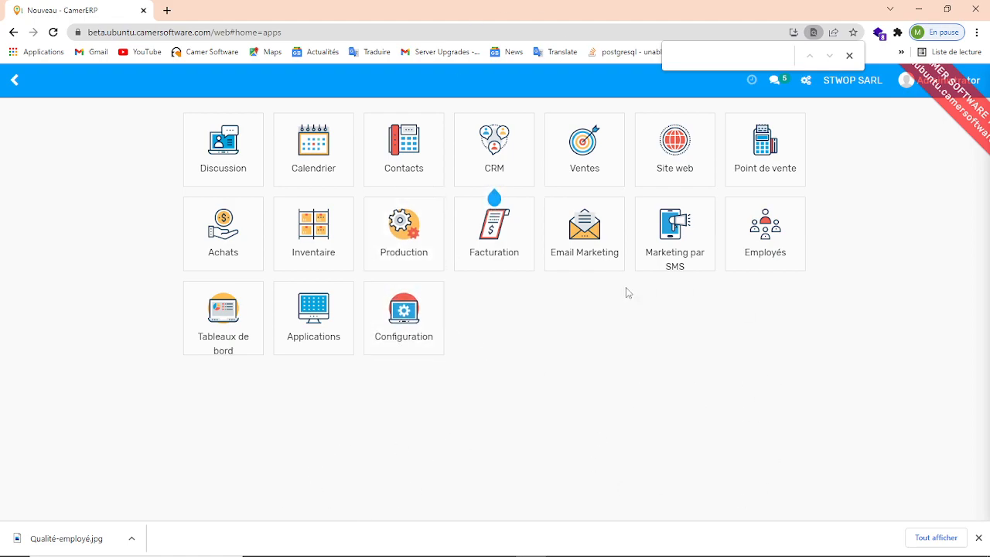
- Open the users list from the Configuration app's user and company settings
left_click(423, 324)
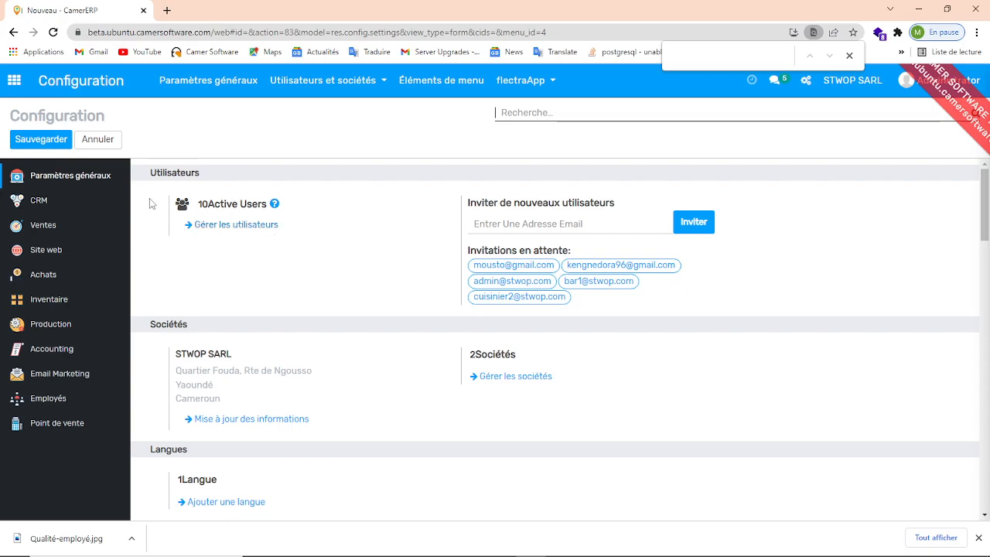
left_click(324, 91)
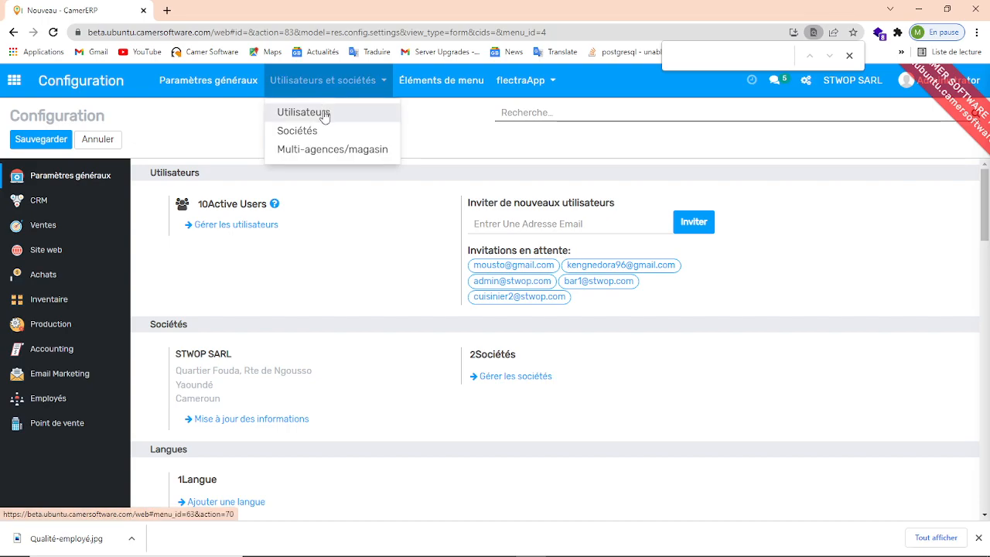
left_click(324, 114)
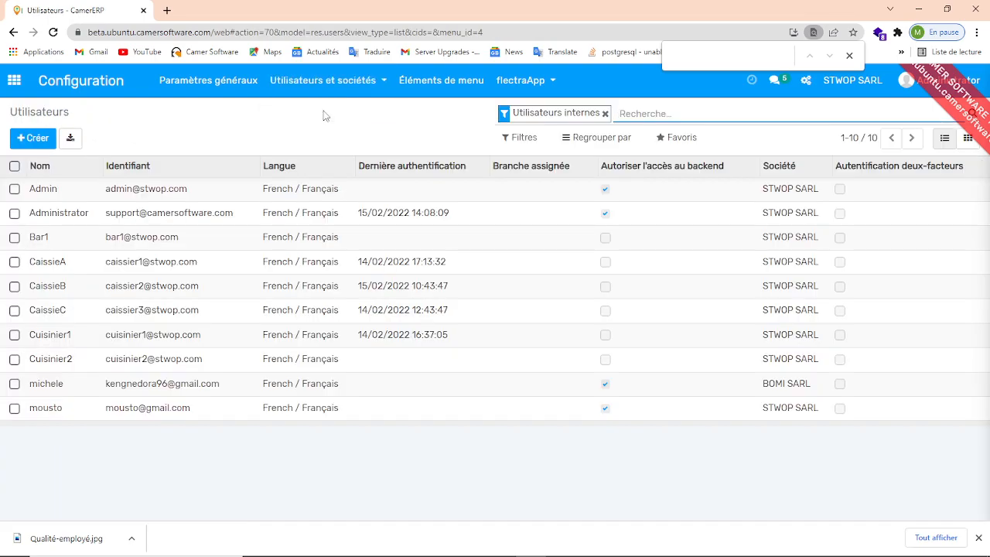
- Create a new user and enter the user's name
left_click(23, 137)
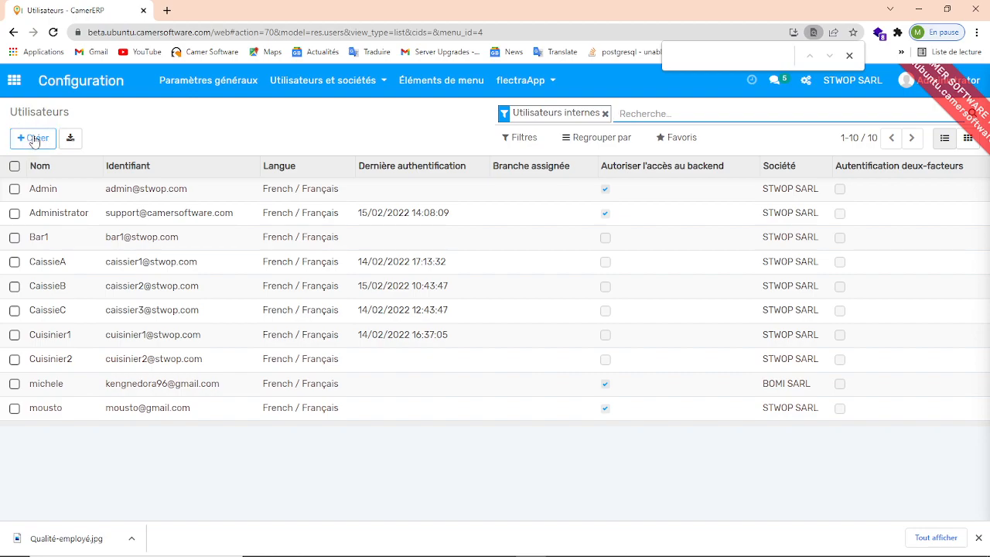
left_click(33, 139)
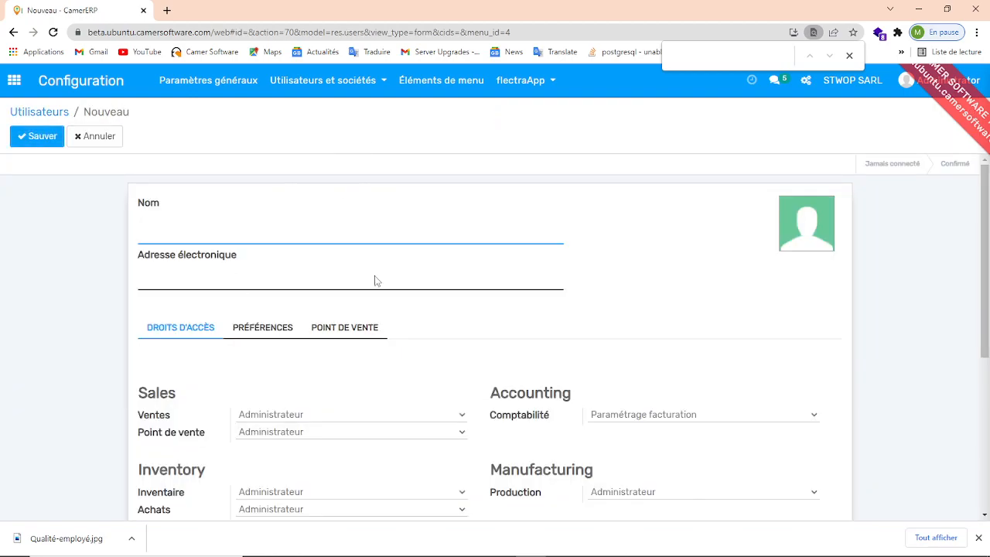
scroll(978, 328, "down", 1)
scroll(978, 328, "down", 2)
scroll(978, 328, "up", 3)
left_click(348, 236)
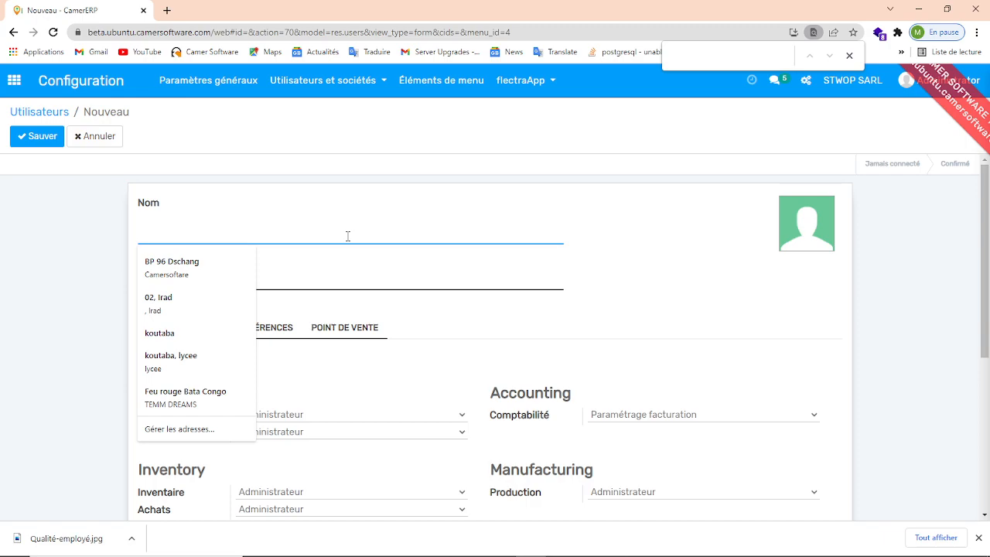
type("leandra")
- Fill in the new user's e-mail address
left_click(261, 278)
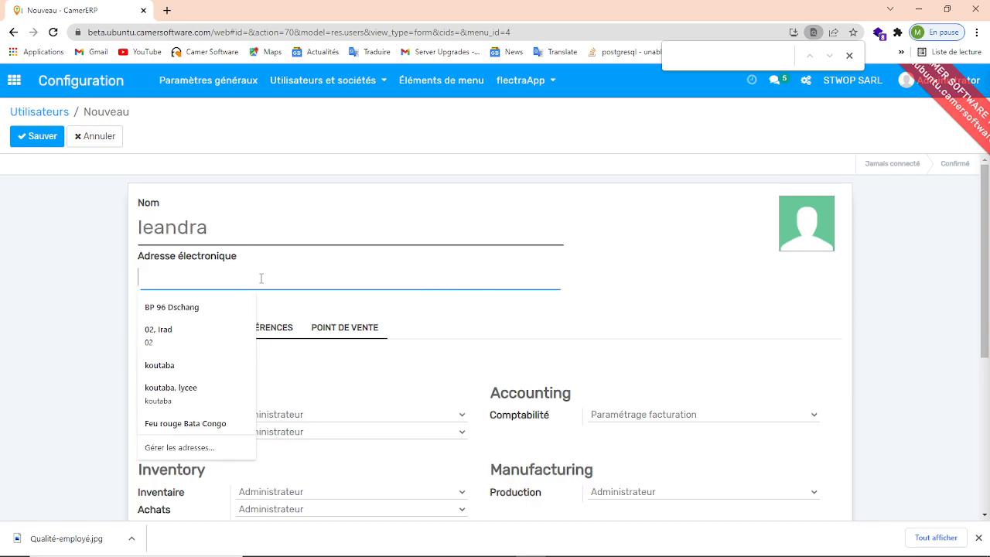
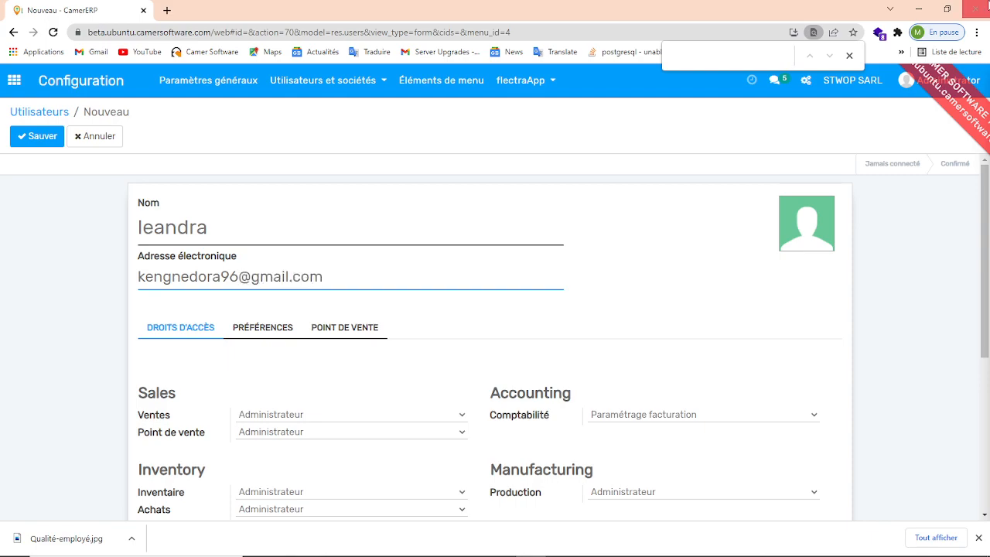
- Upload the image Qualité-employé from Documents as the user's photo
mouse_move(807, 231)
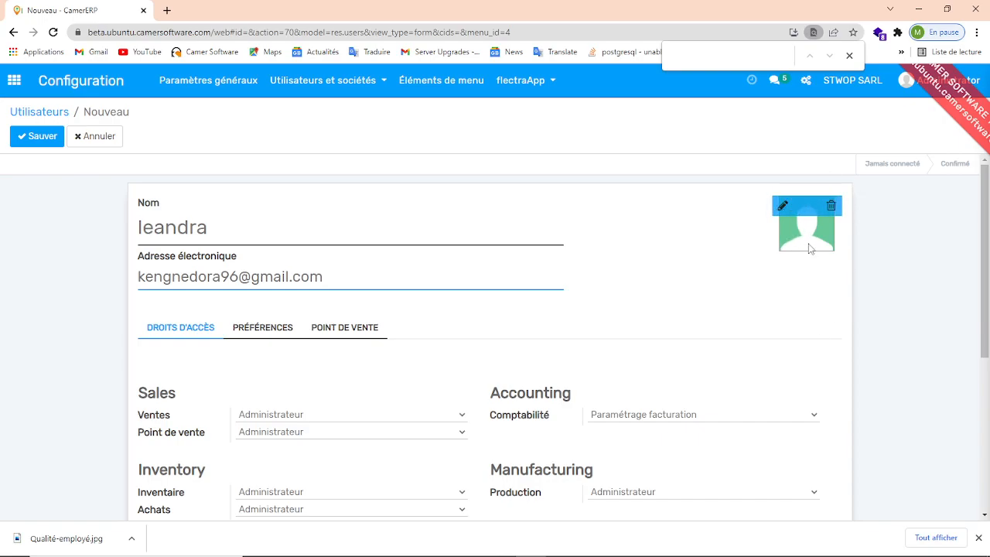
left_click(784, 207)
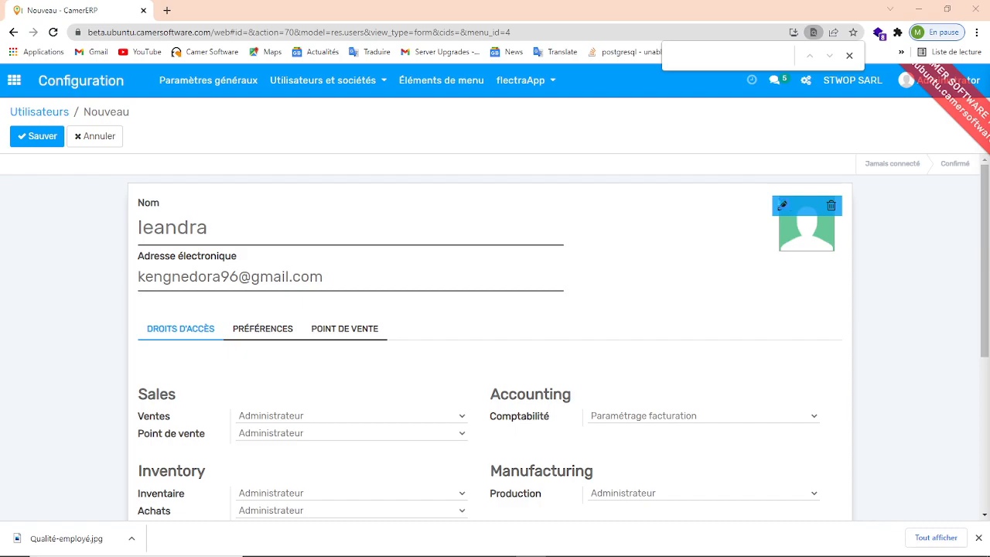
left_click(260, 307)
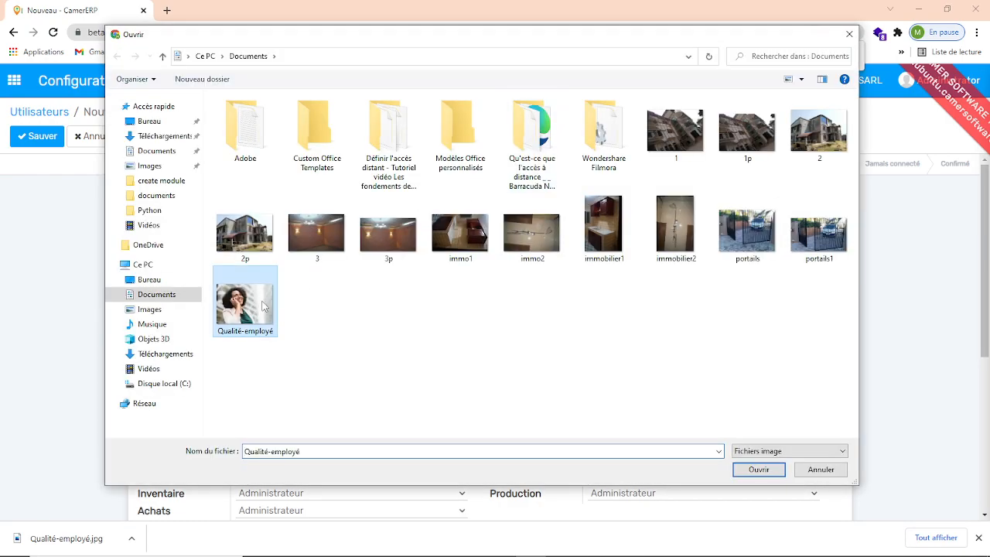
left_click(756, 470)
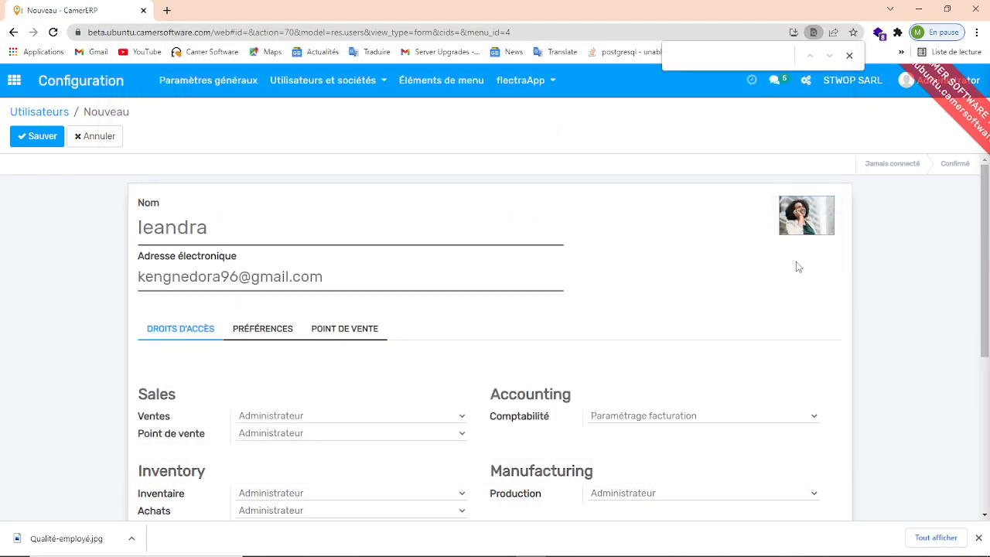
- Clear the user's Ventes access right so no sales role is assigned
left_click_drag(987, 224, 987, 236)
scroll(988, 235, "down", 1)
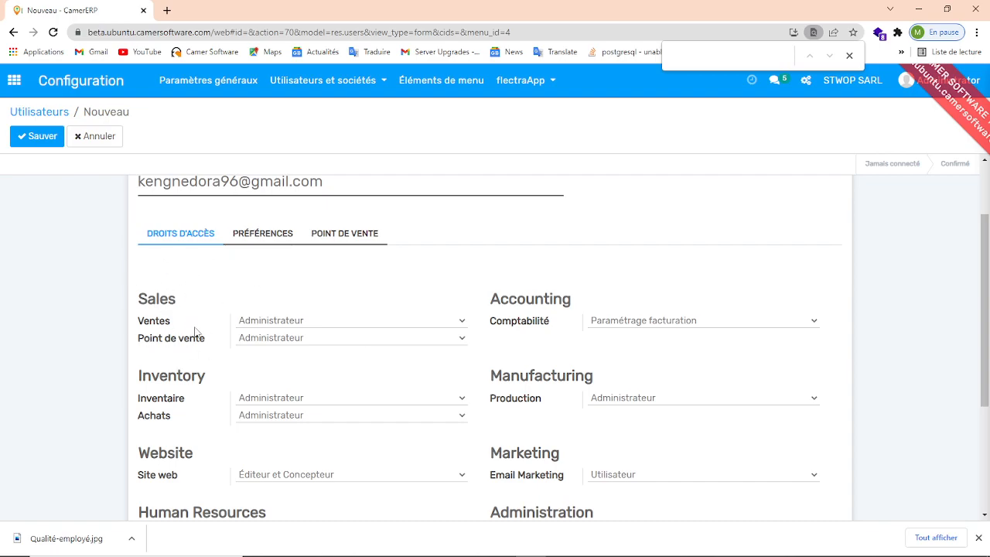
left_click(282, 325)
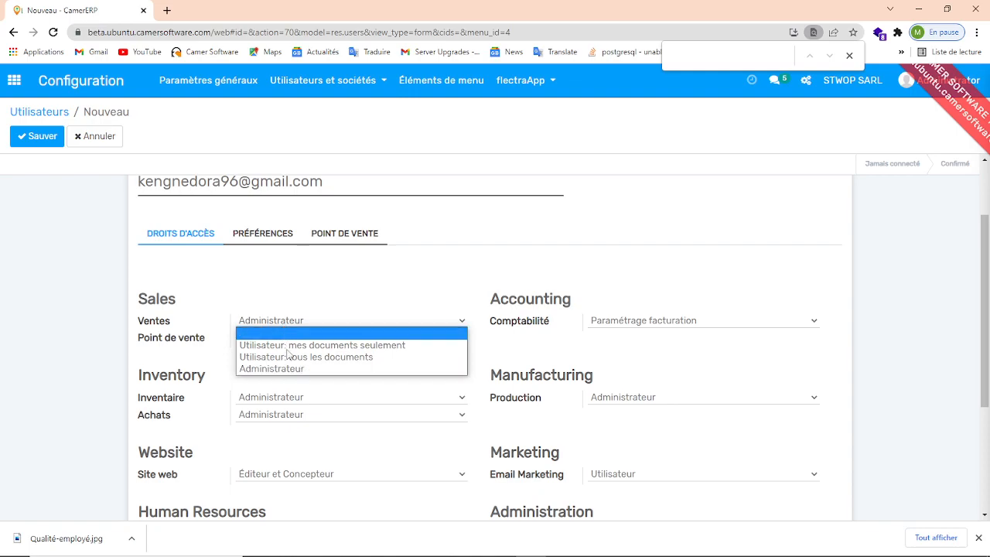
left_click(370, 337)
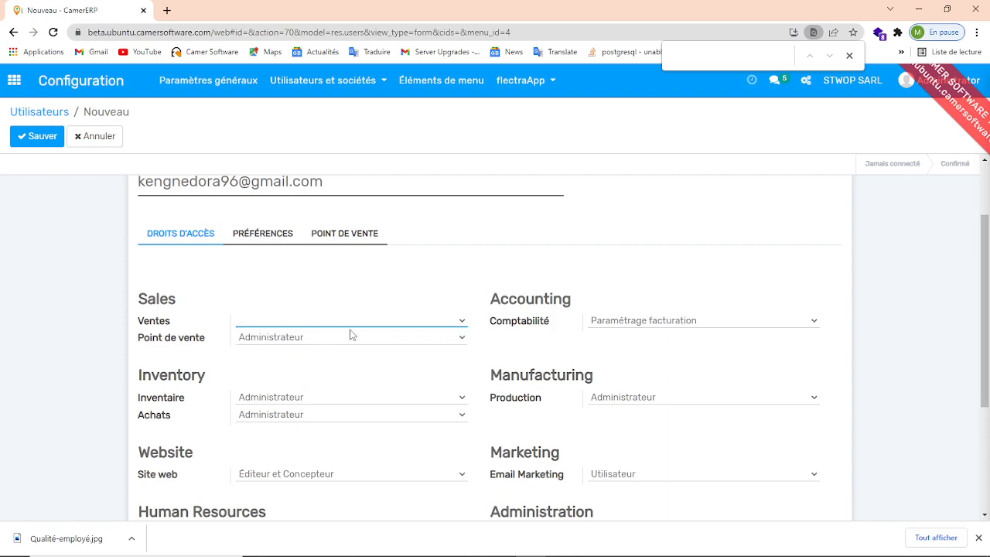
- Enter the user's badge ID in the point-of-sale settings after checking the language preference
left_click(272, 238)
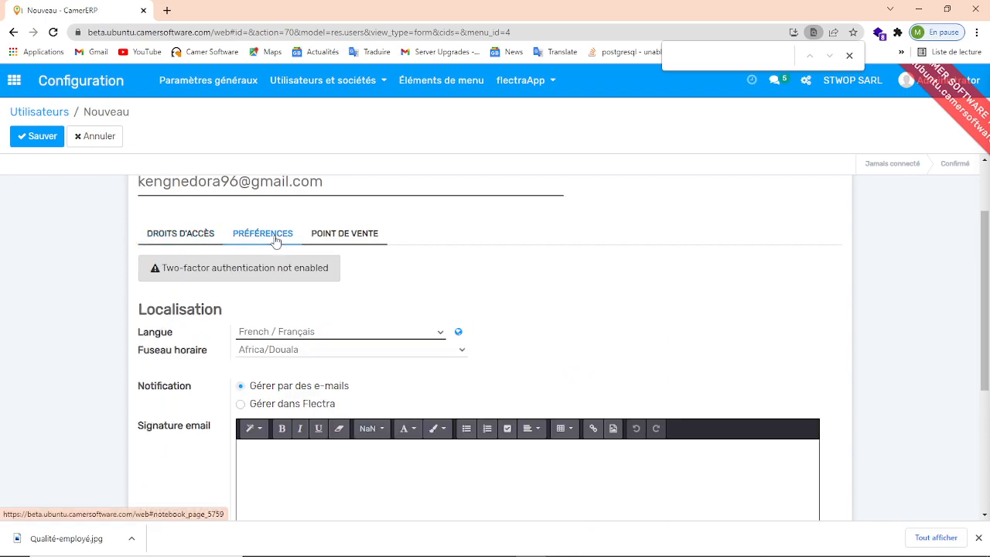
left_click(339, 332)
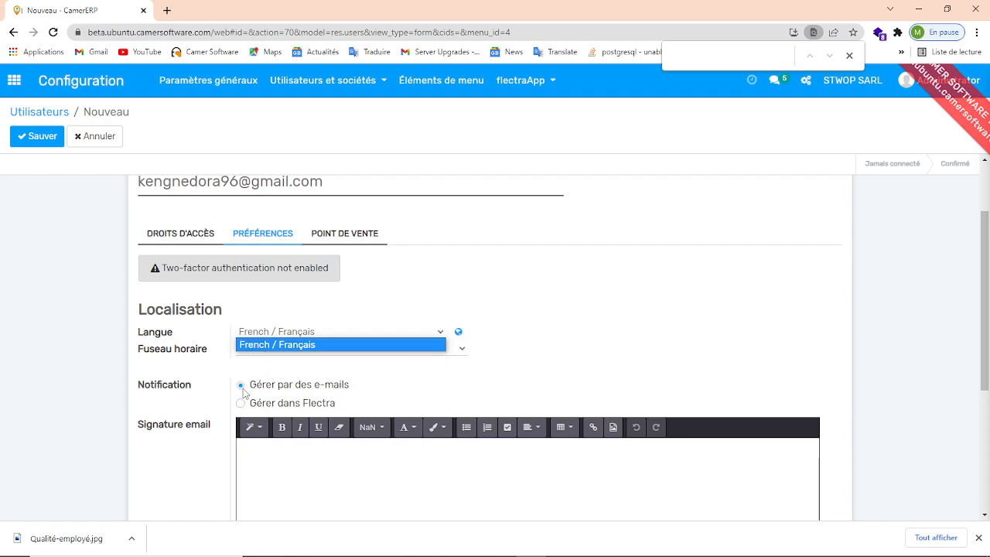
left_click(353, 238)
left_click(352, 238)
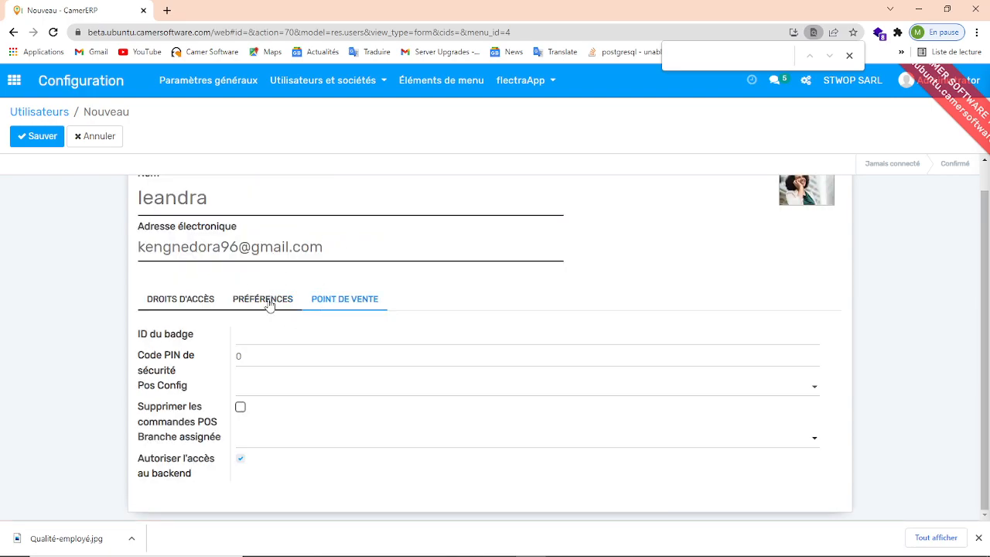
left_click(264, 338)
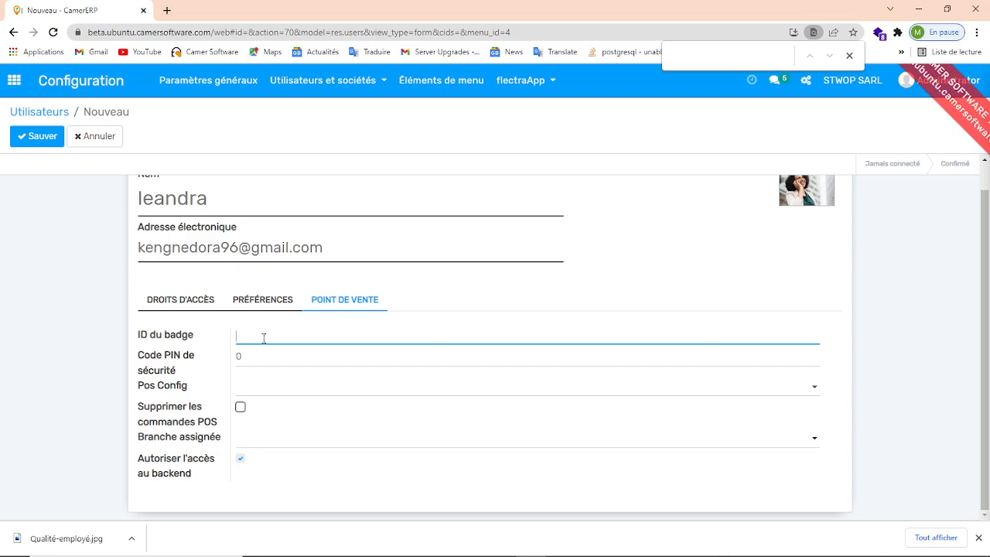
left_click(273, 363)
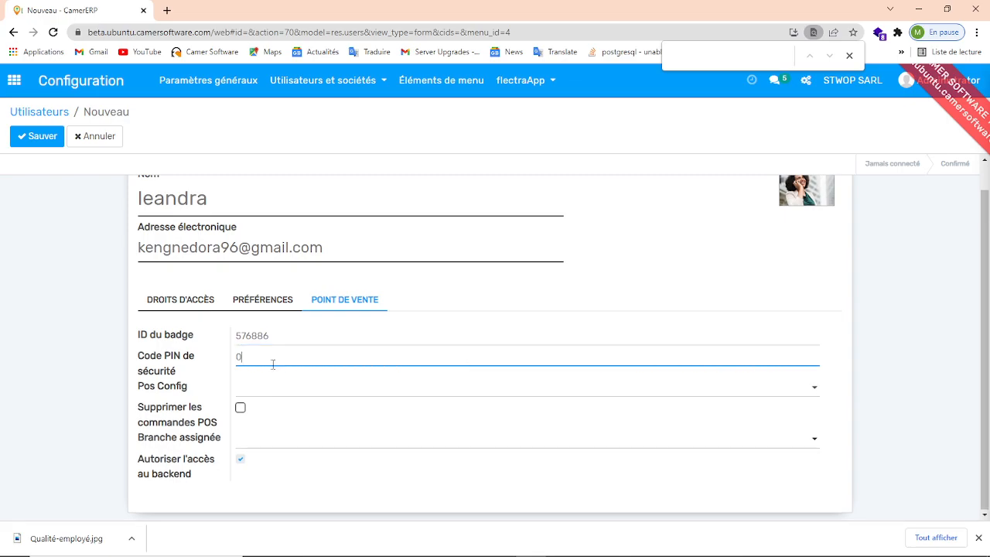
- Try to save the new user and dismiss the validation error
left_click(241, 461)
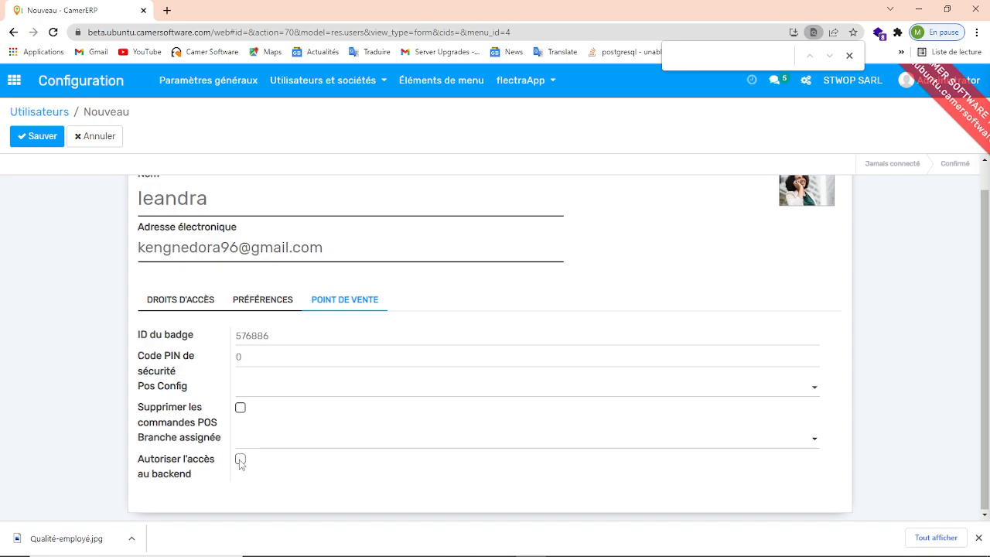
left_click(241, 460)
scroll(967, 348, "up", 1)
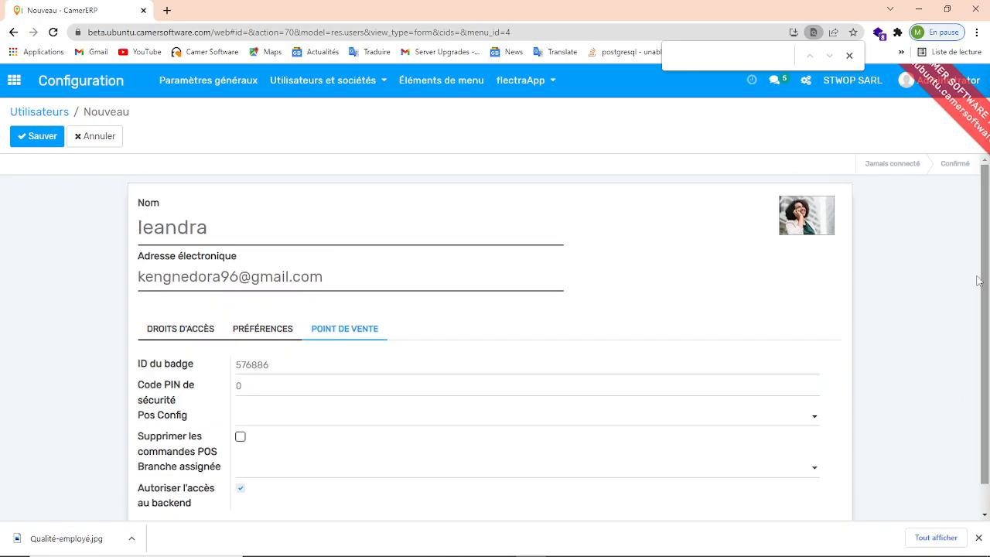
left_click(43, 136)
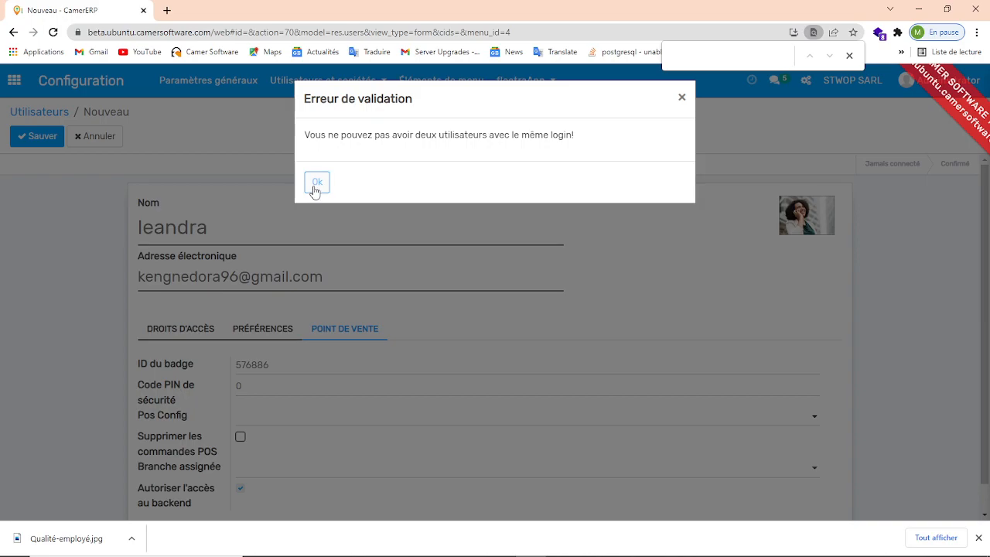
left_click(316, 183)
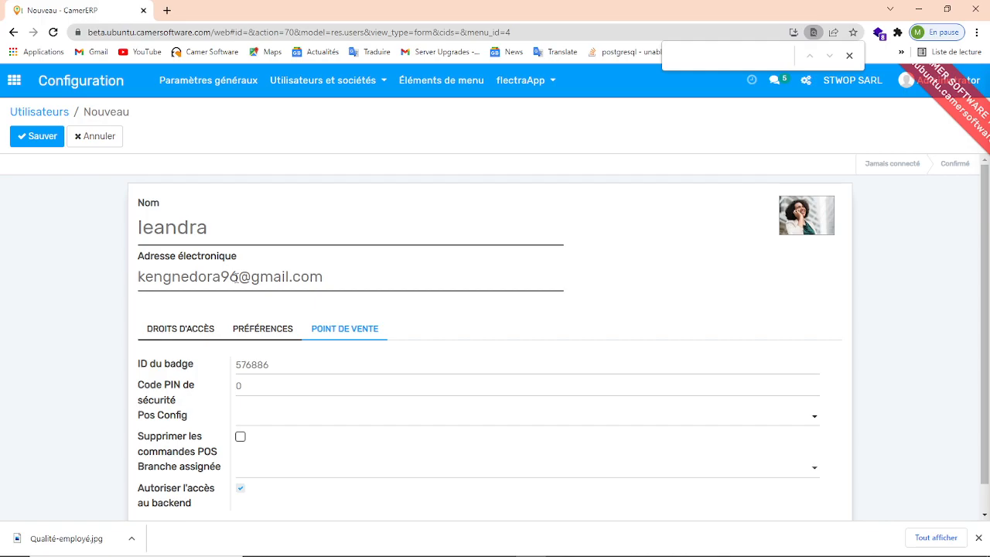
- Replace the local part of the e-mail address with the user's name and save the user
left_click(235, 278)
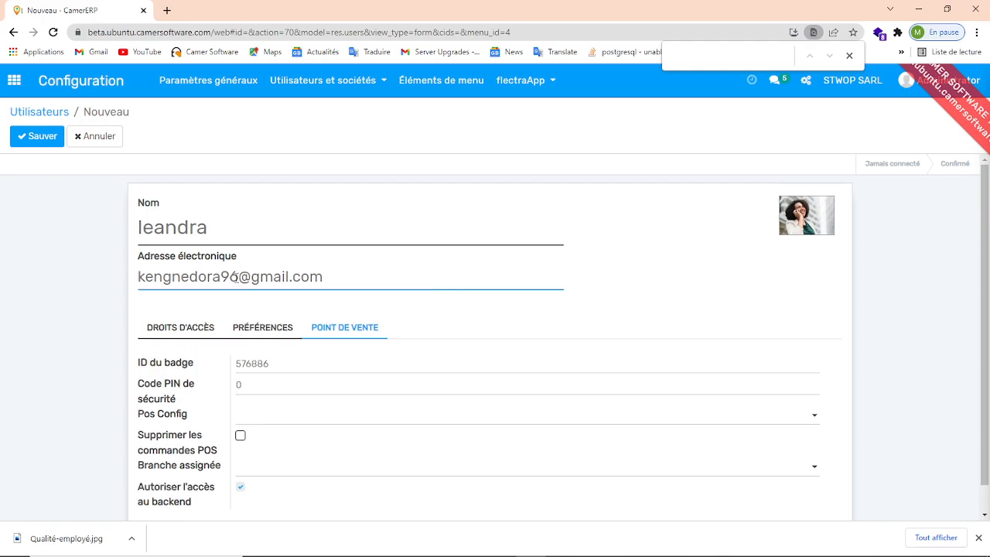
key("BackSpace")
key("BackSpace")
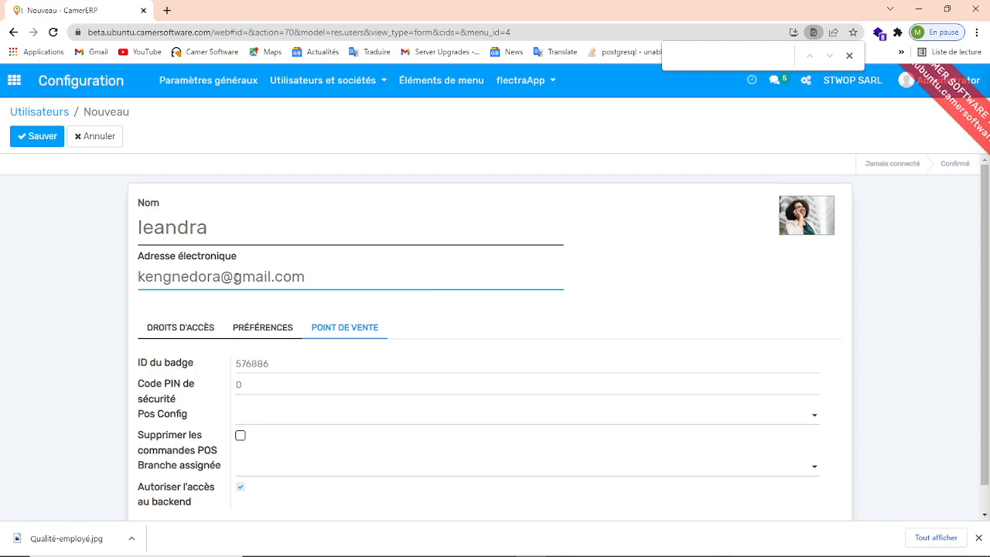
key("BackSpace")
key("BackSpace")
key("BackSpace")
key("BackSpace")
key("BackSpace")
key("BackSpace")
key("BackSpace")
key("BackSpace")
key("BackSpace")
key("BackSpace")
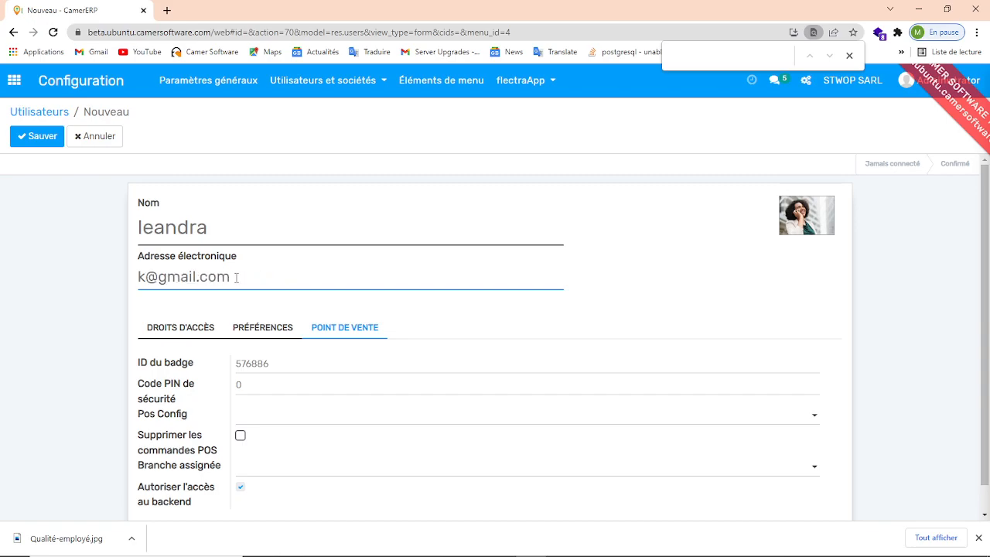
type("leandra")
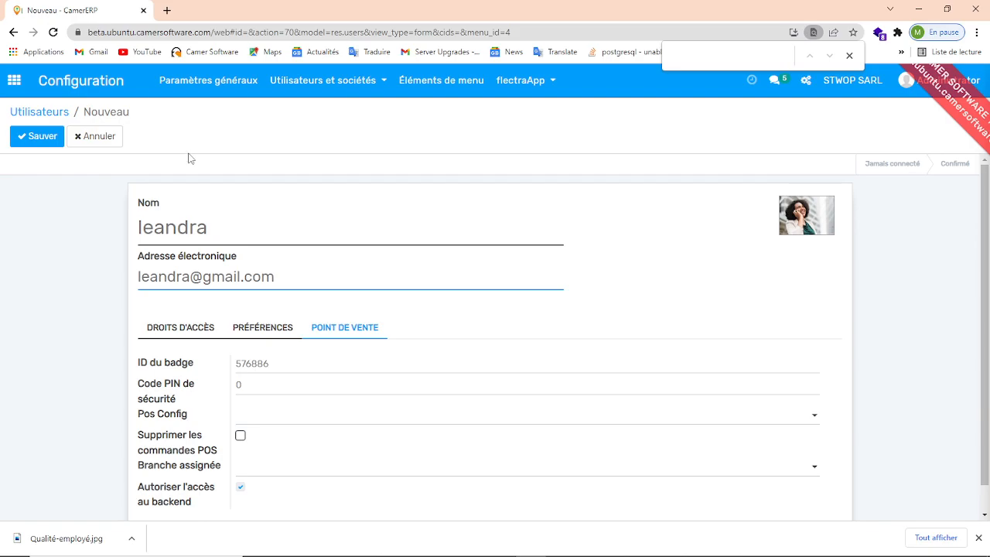
left_click(54, 143)
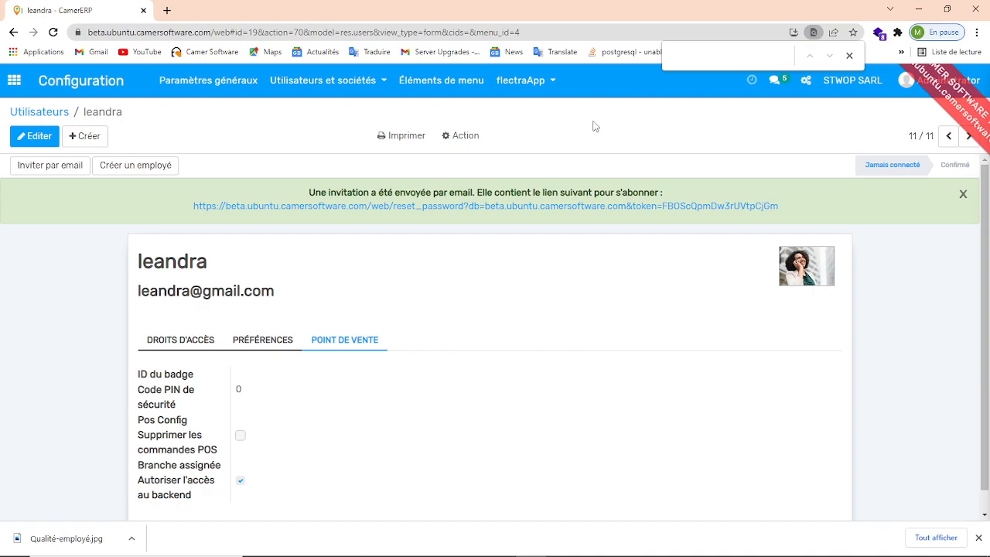
- Return to general settings, open user management and open the new user's record to review it
left_click(239, 91)
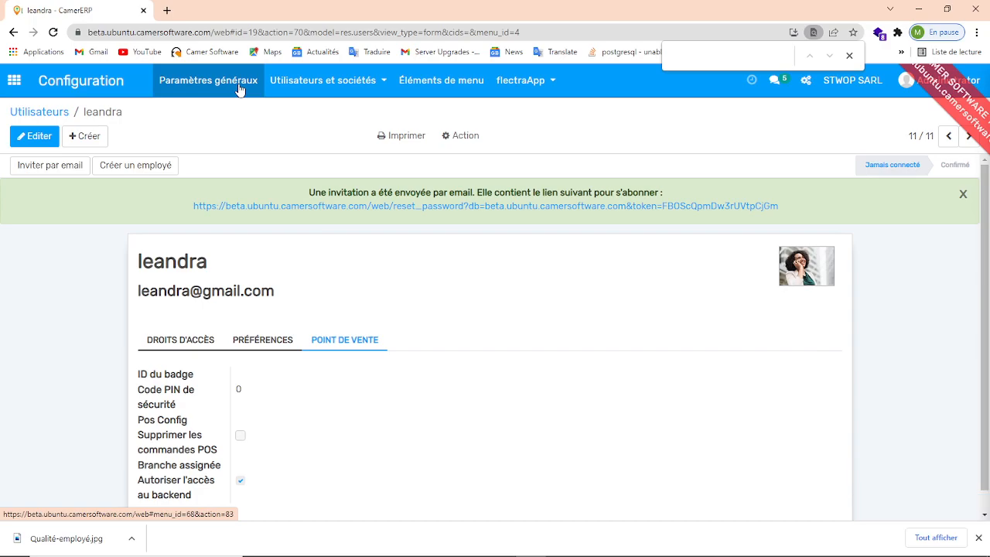
left_click(240, 90)
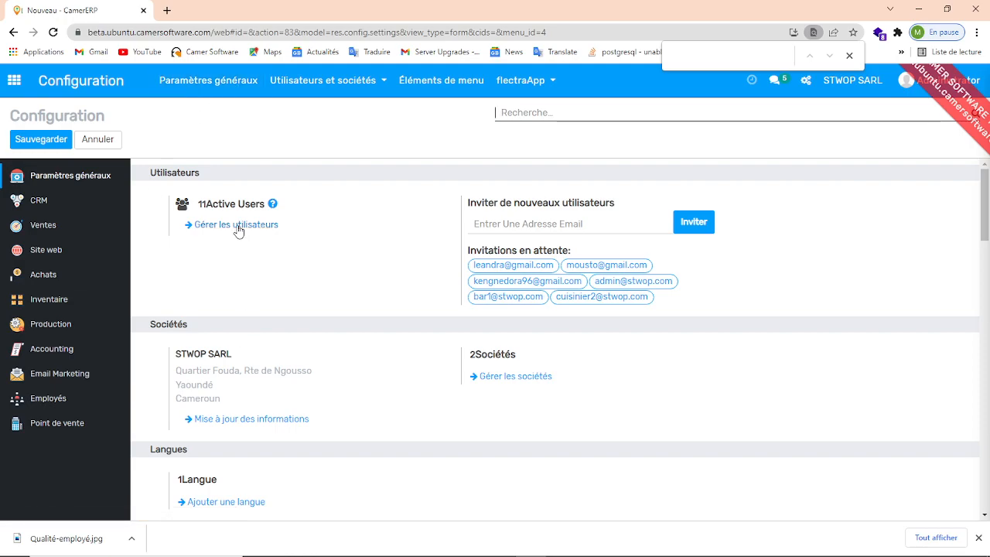
left_click(238, 226)
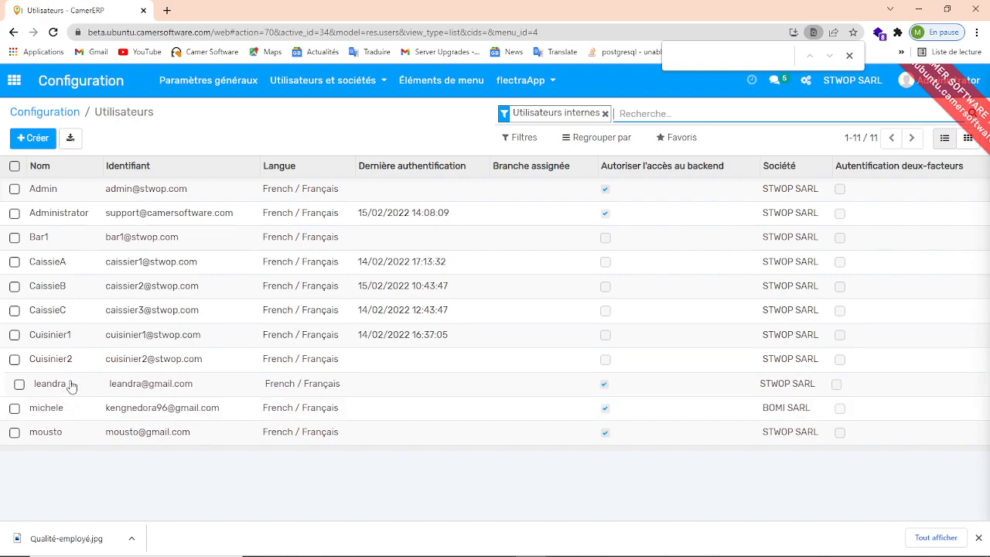
left_click(244, 388)
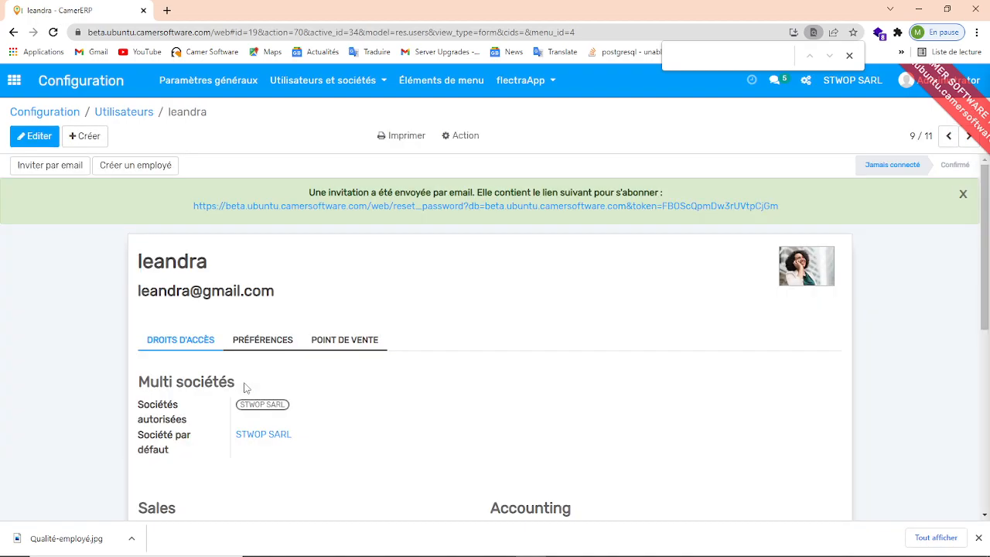
- Change the user's password through the change-password action, entering the new password for the user's login
left_click(464, 137)
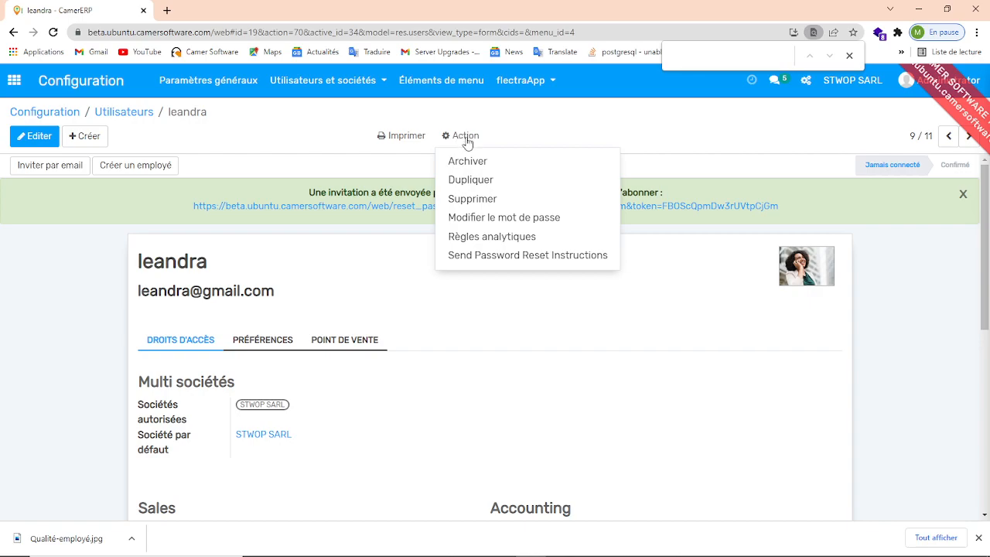
left_click(462, 221)
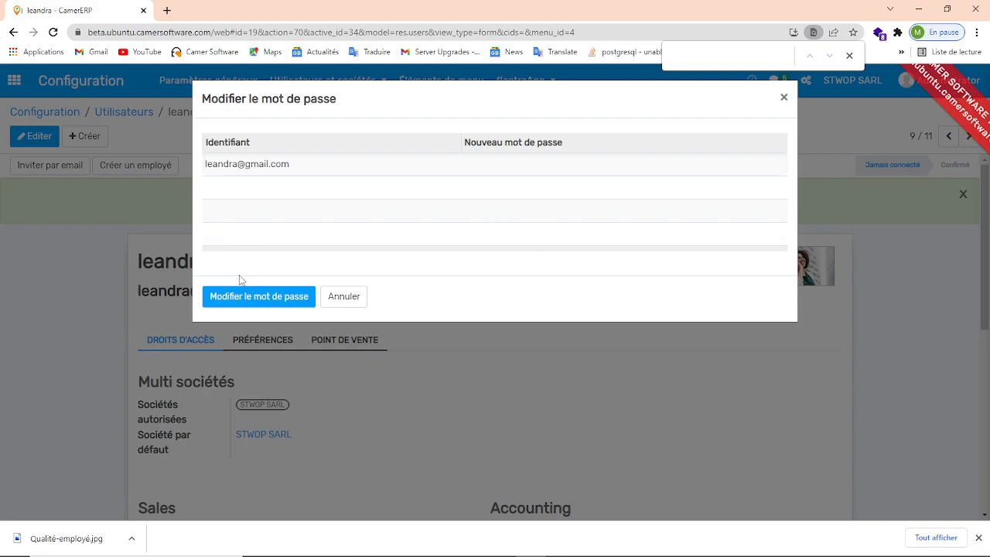
left_click(239, 301)
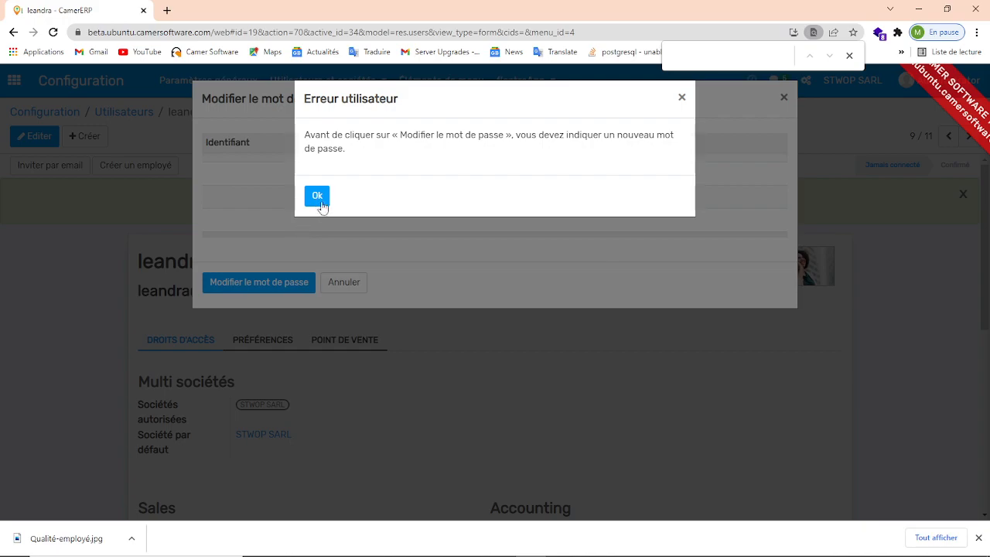
left_click(320, 200)
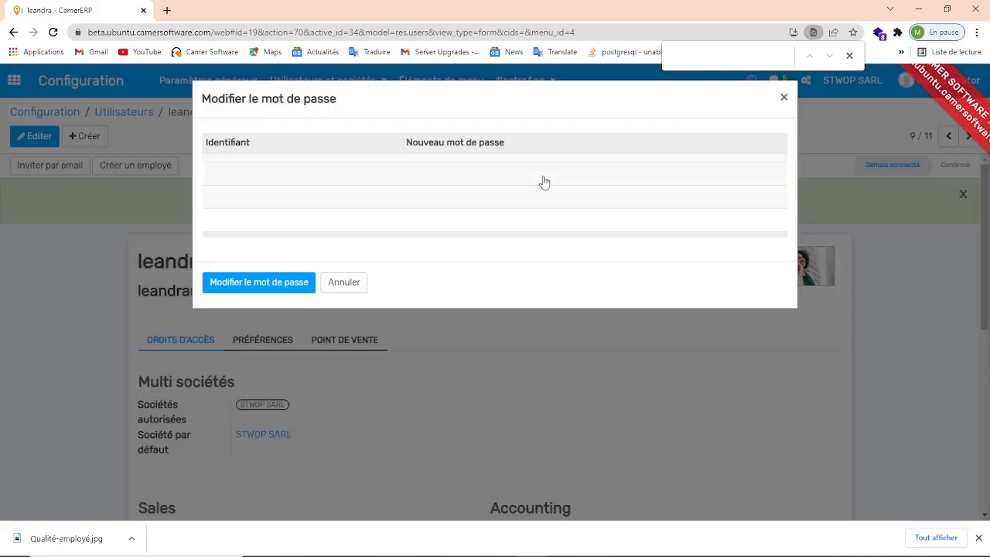
left_click(507, 144)
left_click(507, 143)
left_click(474, 160)
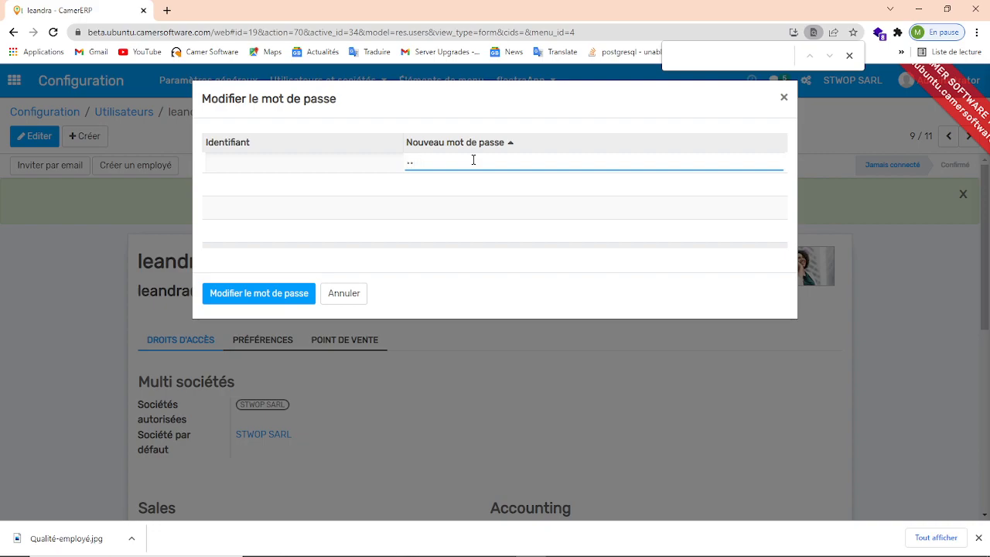
key("BackSpace")
key("BackSpace")
type("12345678")
left_click(277, 298)
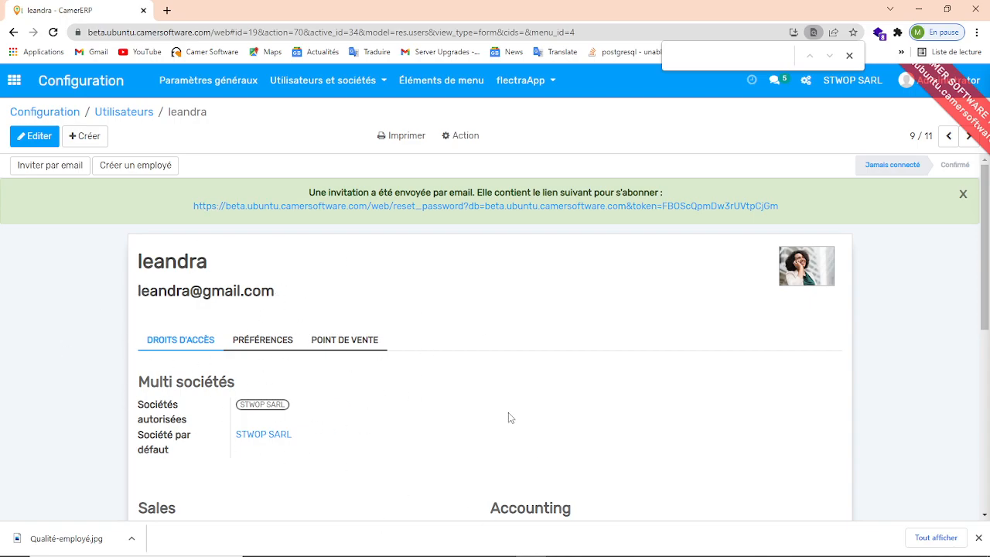
mouse_move(988, 315)
left_mouse_down()
mouse_move(988, 357)
mouse_move(987, 301)
left_mouse_up()
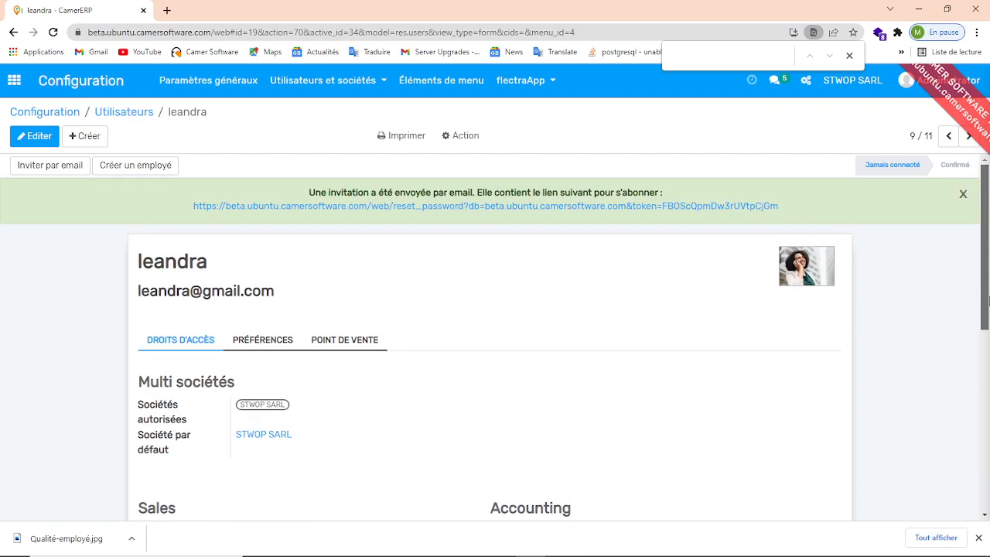